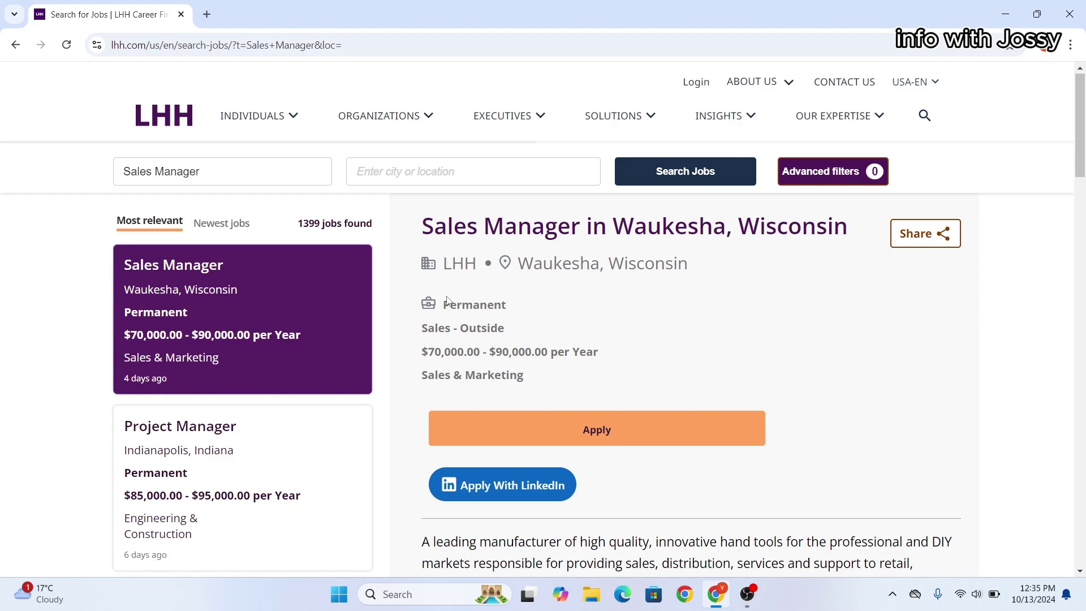
# Examine the Sales Manager posting in Waukesha, Wisconsin for its job type, salary range, responsibilities and required skills
pyautogui.moveTo(446, 302); pyautogui.dragTo(530, 300)
pyautogui.click(592, 282)
pyautogui.moveTo(446, 302); pyautogui.dragTo(525, 313)
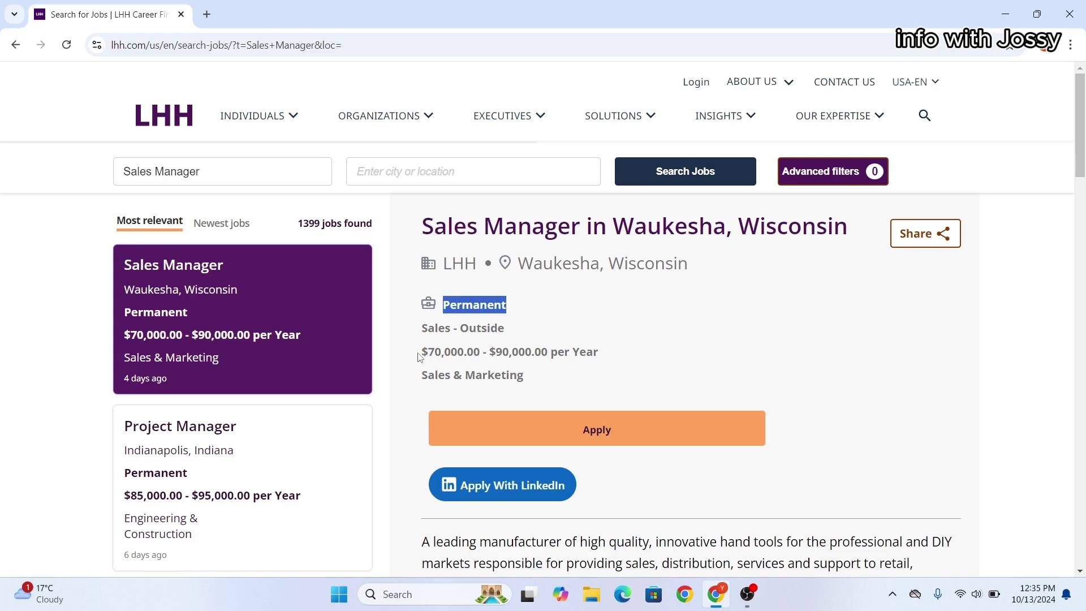
pyautogui.moveTo(420, 356); pyautogui.dragTo(606, 366)
pyautogui.click(679, 326)
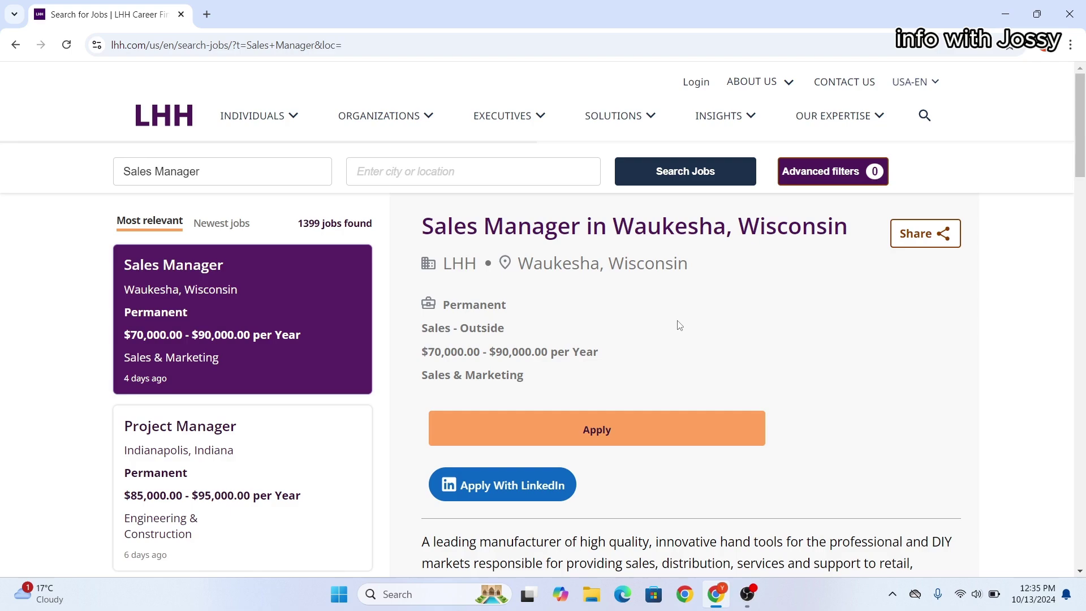
pyautogui.scroll(-20, 679, 325)
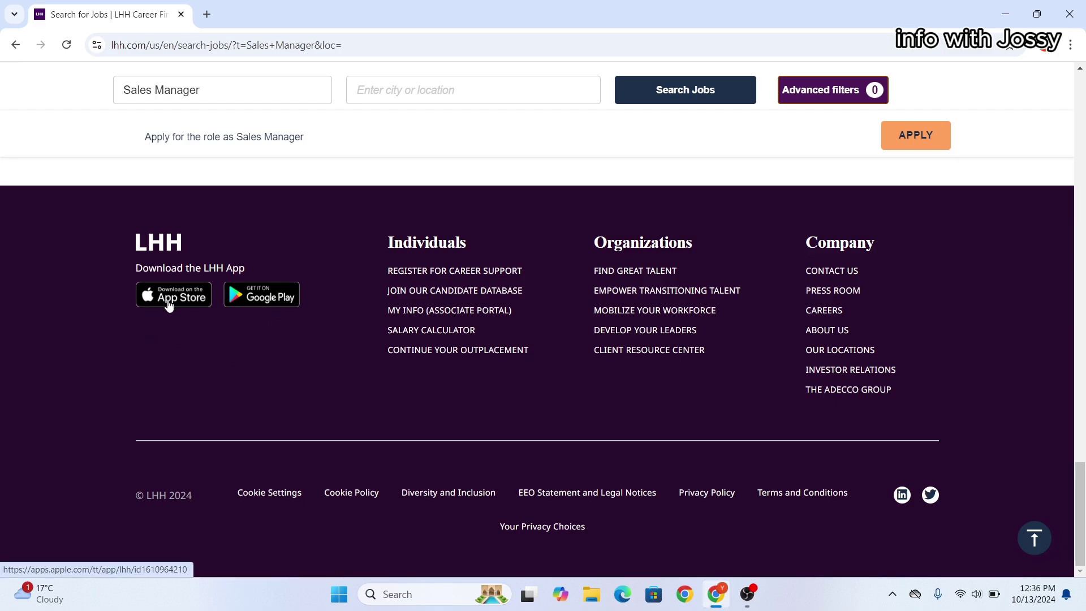
pyautogui.scroll(15, 325, 366)
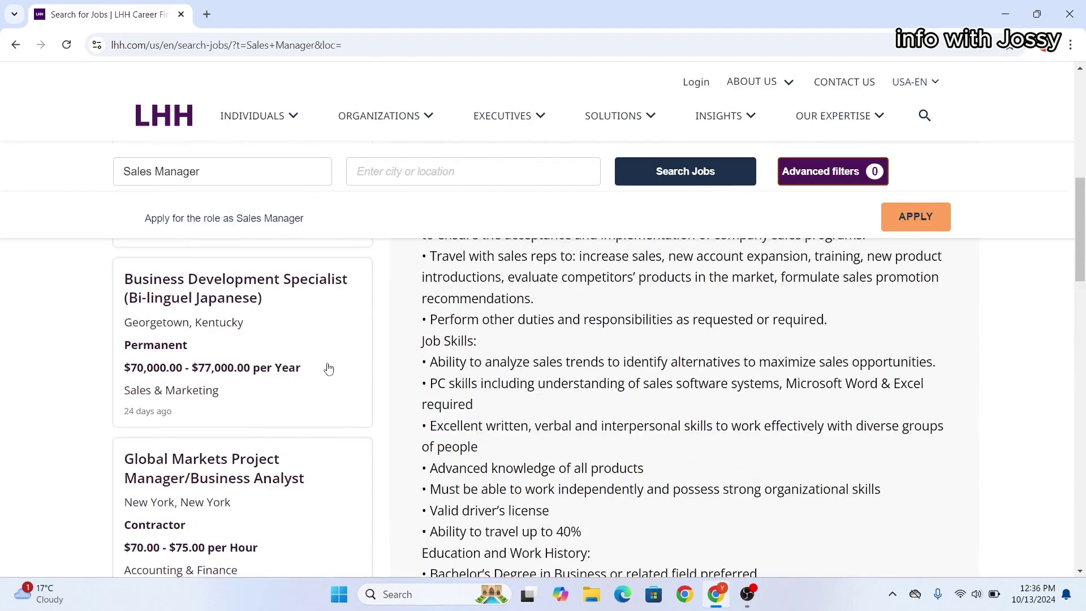
pyautogui.scroll(2, 328, 368)
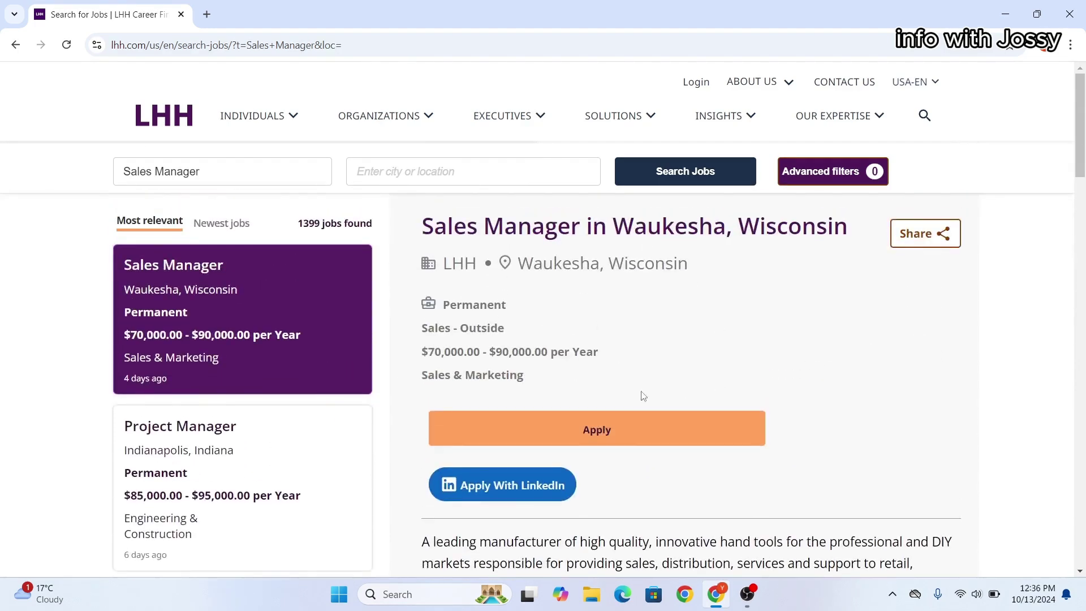
# Start an application for the Sales Manager job in Waukesha without LinkedIn and read through its full job details
pyautogui.scroll(-3, 664, 328)
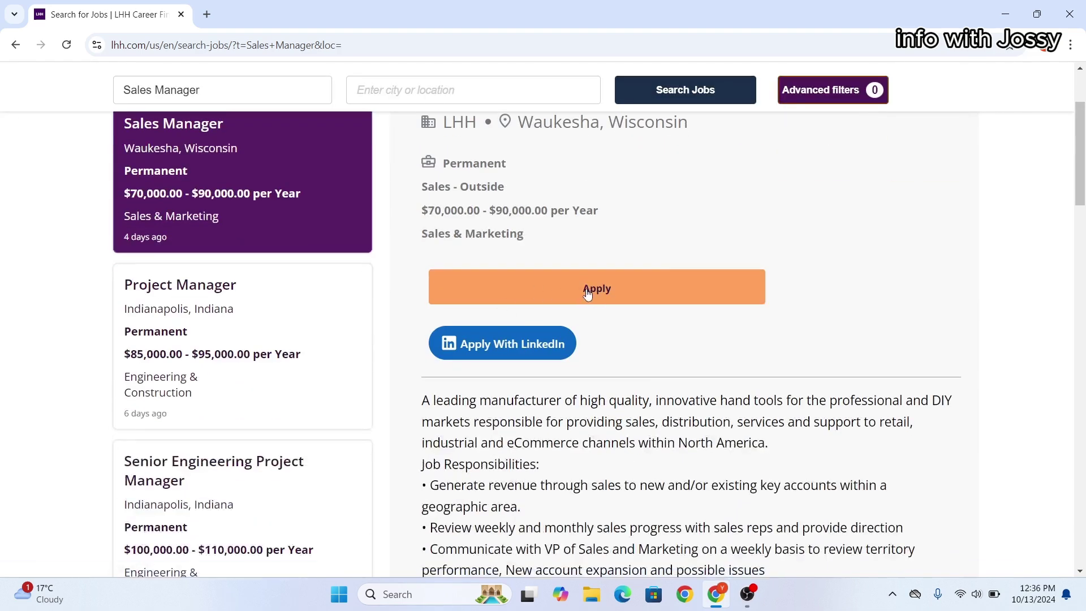
pyautogui.click(587, 293)
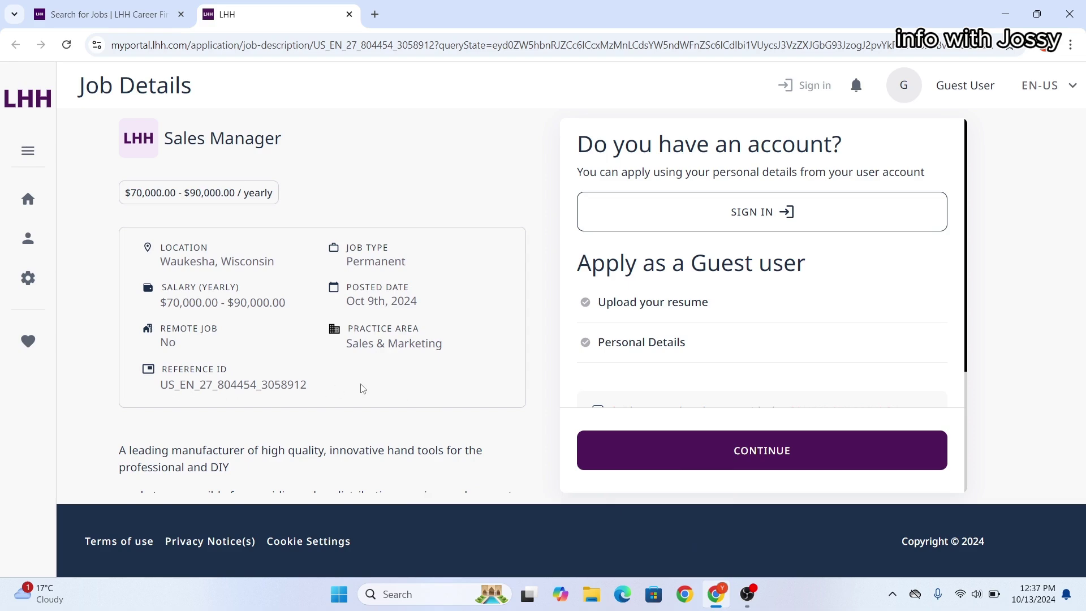
pyautogui.scroll(-10, 362, 388)
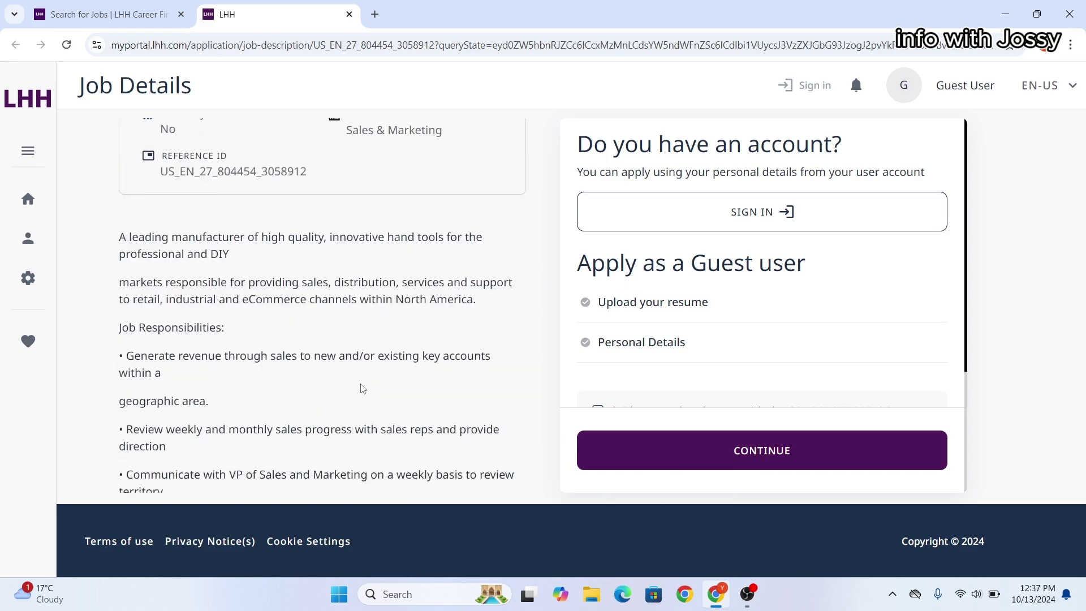
pyautogui.scroll(-5, 363, 389)
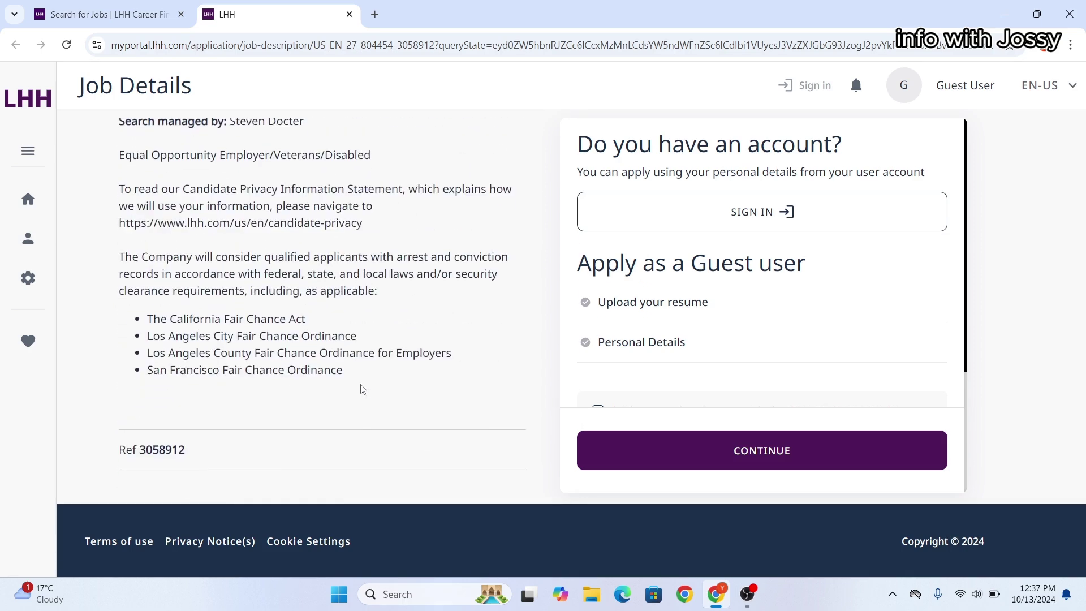
pyautogui.scroll(15, 362, 389)
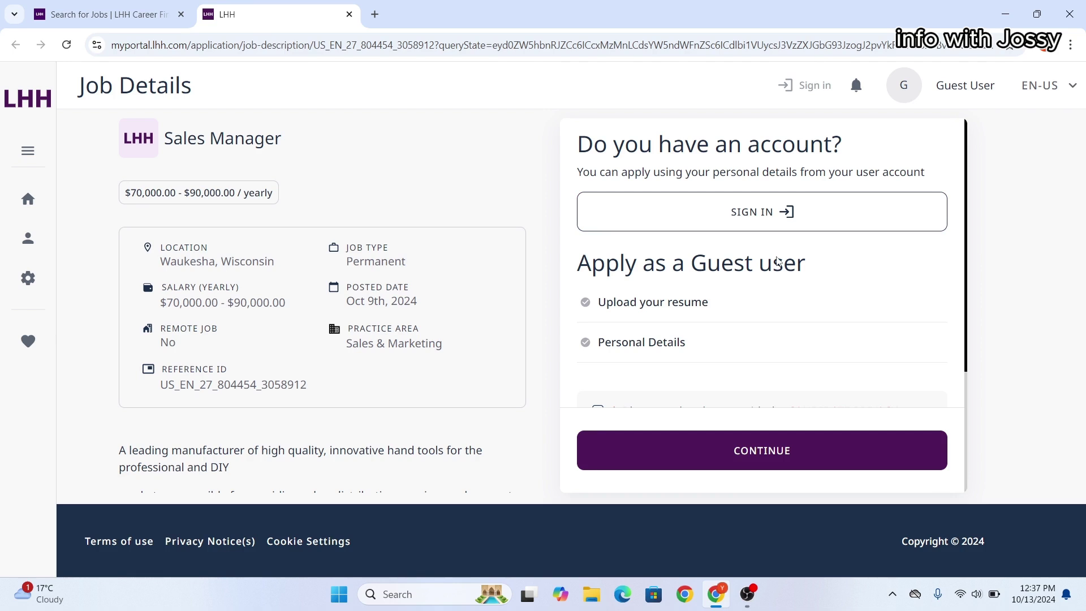
# Agree to the privacy statement, terms of use and cookie policy, consent to text-message contact, and continue as a guest user
pyautogui.scroll(-3, 767, 278)
pyautogui.scroll(1, 767, 278)
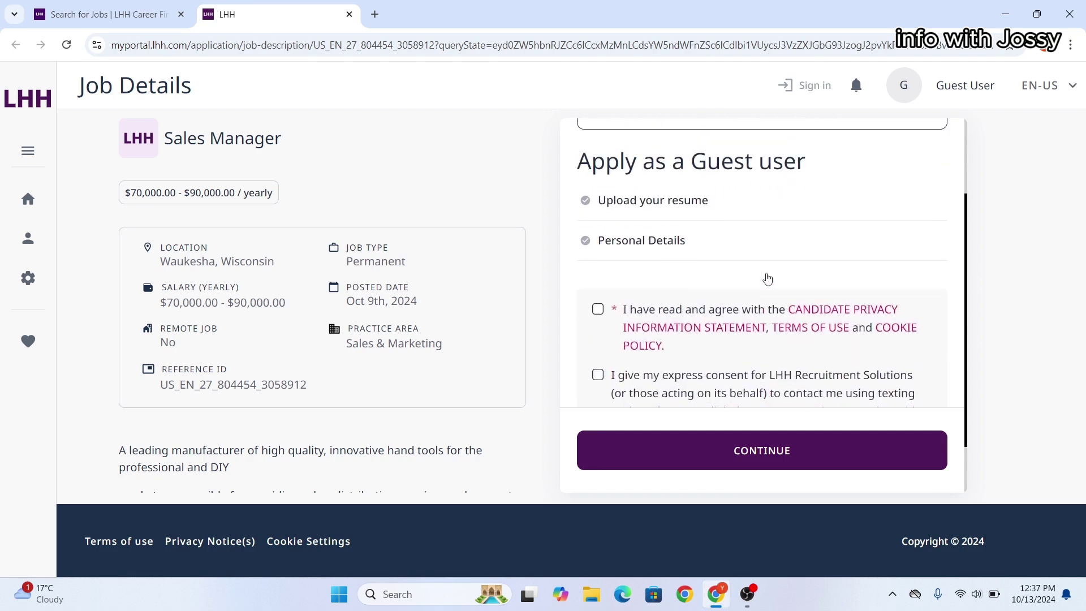
pyautogui.scroll(2, 767, 279)
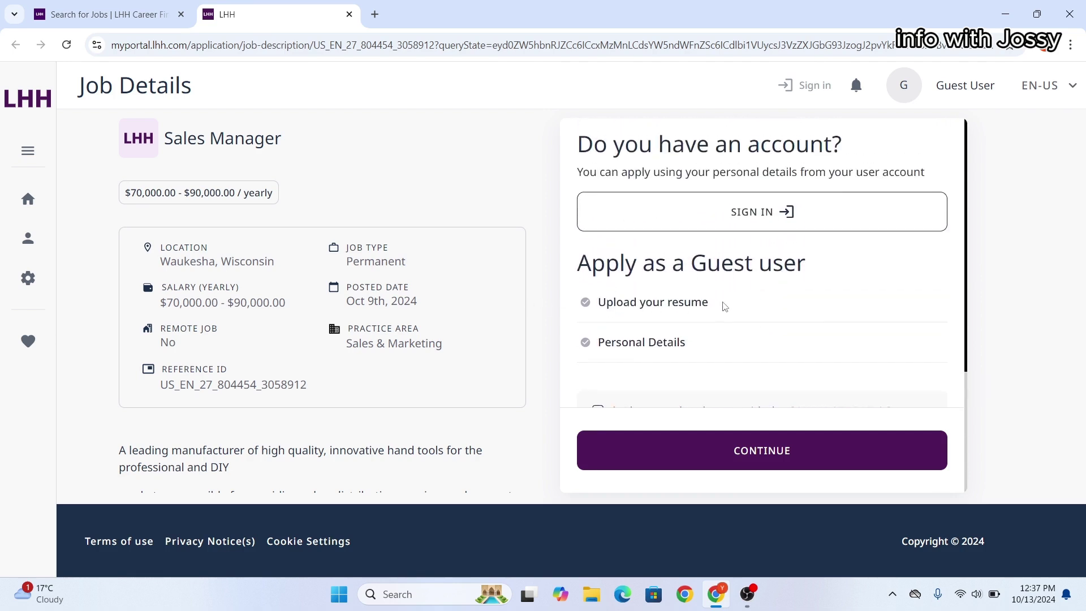
pyautogui.scroll(-1, 800, 292)
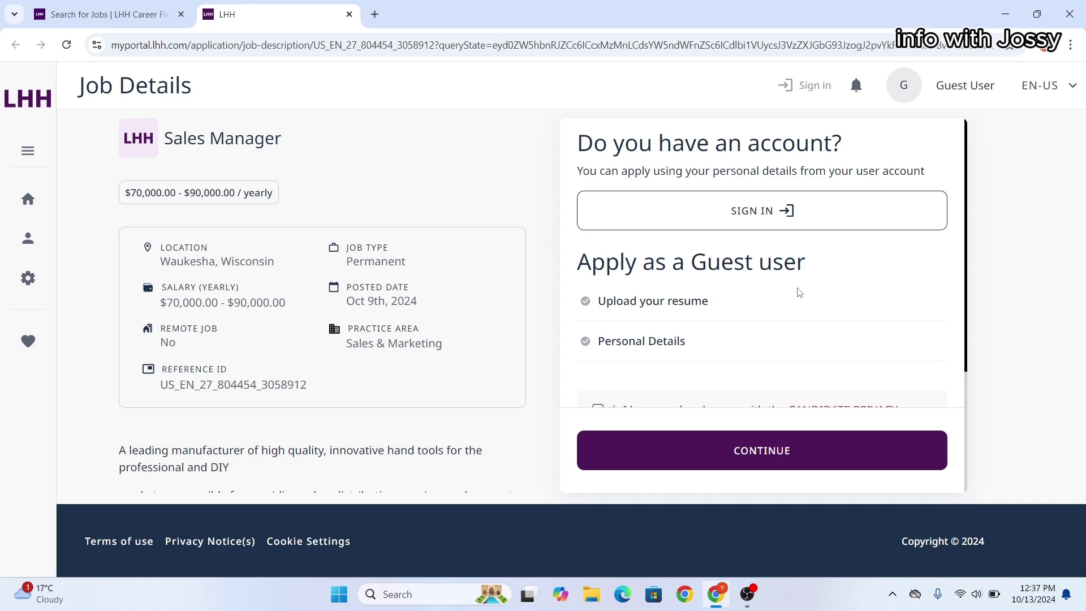
pyautogui.scroll(-1, 800, 292)
pyautogui.scroll(-1, 741, 279)
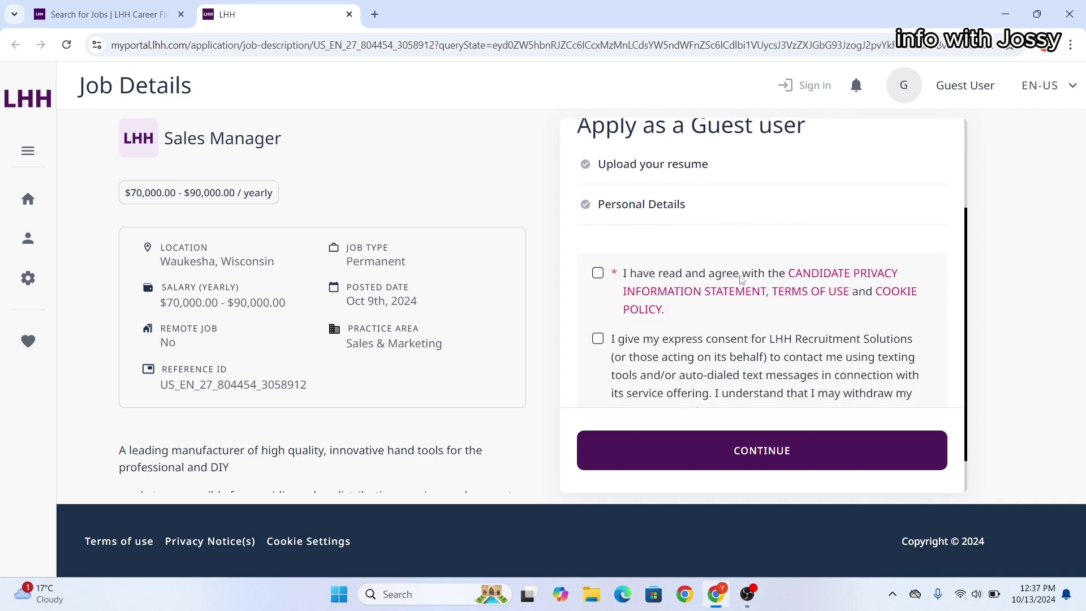
pyautogui.click(598, 270)
pyautogui.click(598, 335)
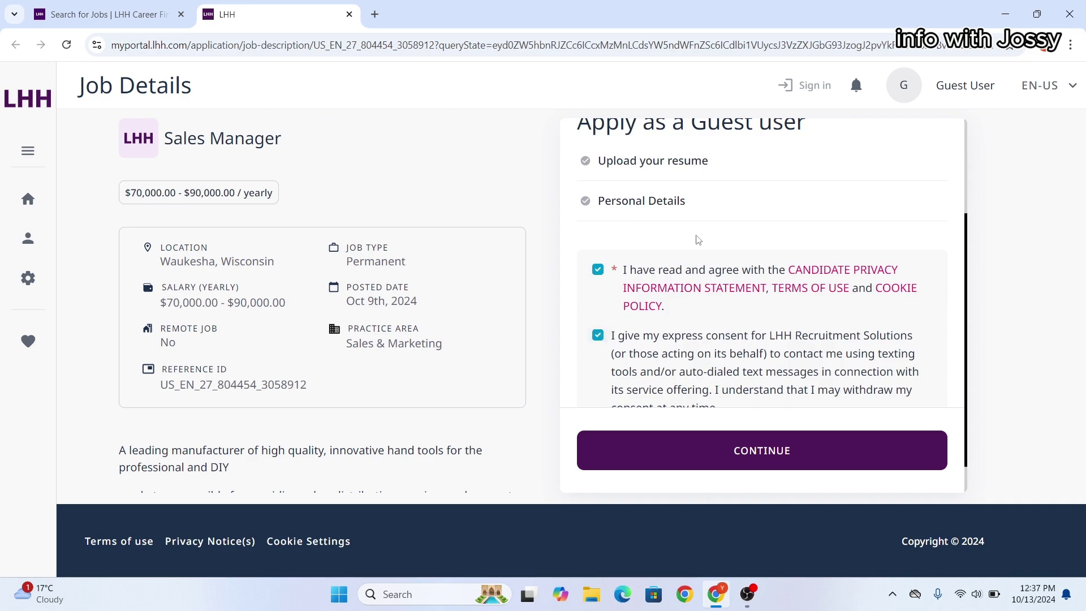
pyautogui.scroll(-1, 698, 240)
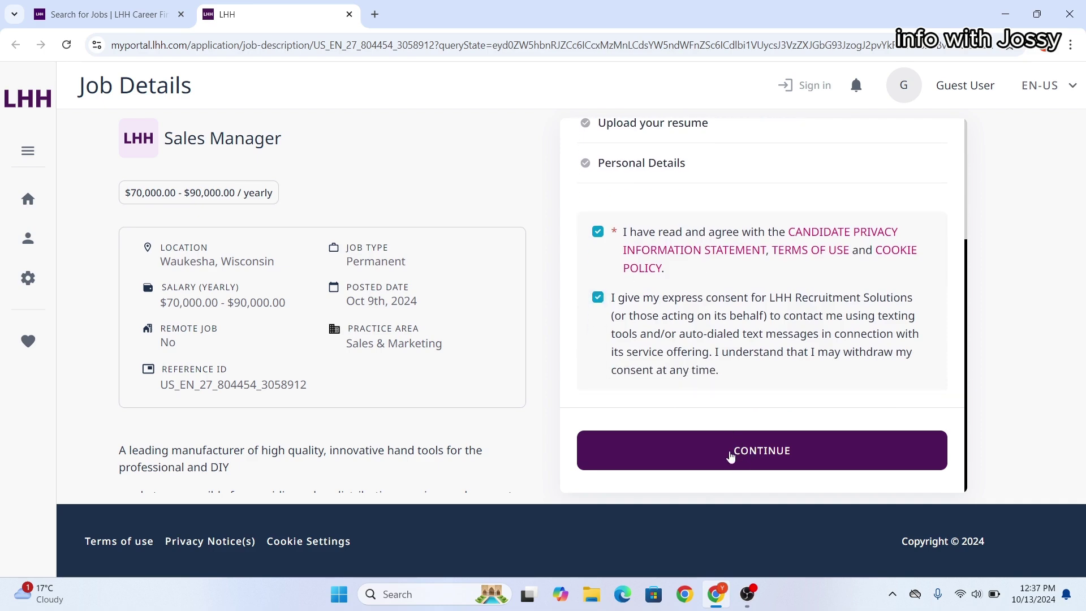
pyautogui.scroll(3, 691, 347)
pyautogui.scroll(-3, 734, 344)
pyautogui.click(775, 459)
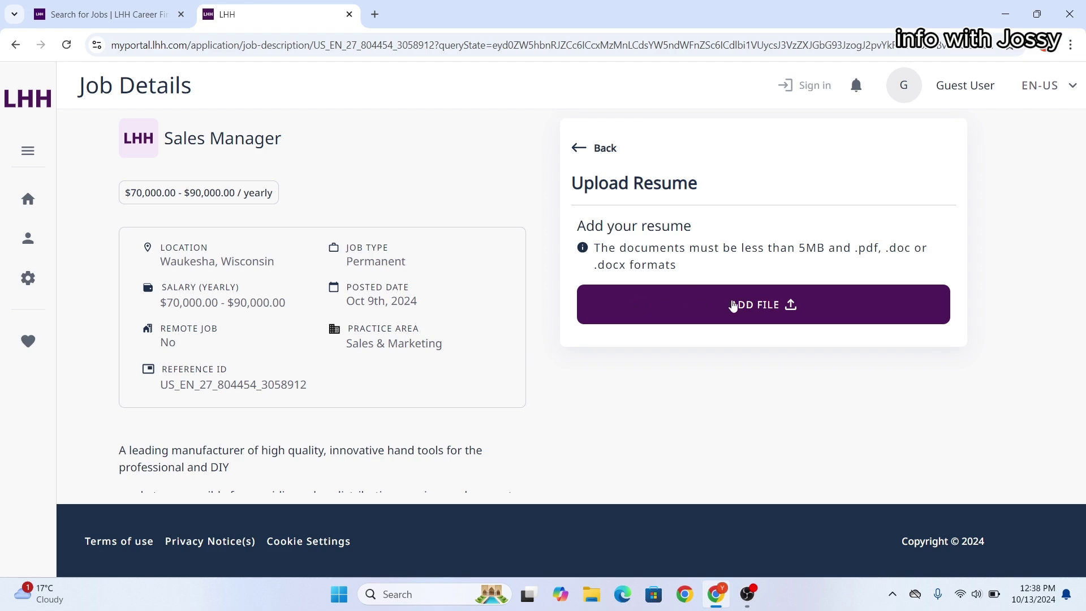
# Upload a resume file from the Downloads folder and have the application autocompleted with its data
pyautogui.click(733, 306)
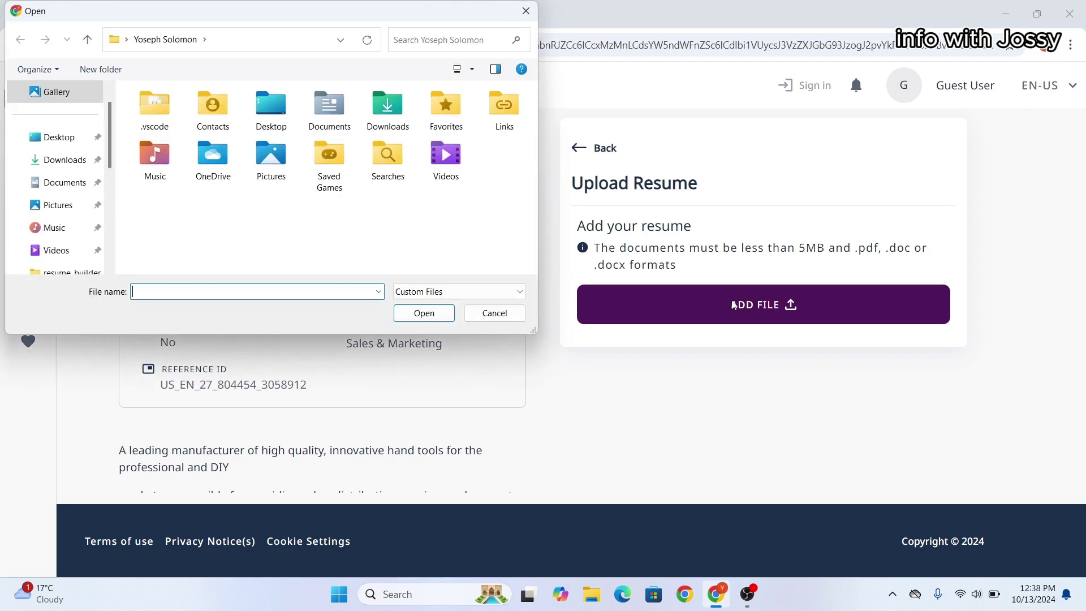
pyautogui.click(56, 161)
pyautogui.click(177, 129)
pyautogui.click(424, 313)
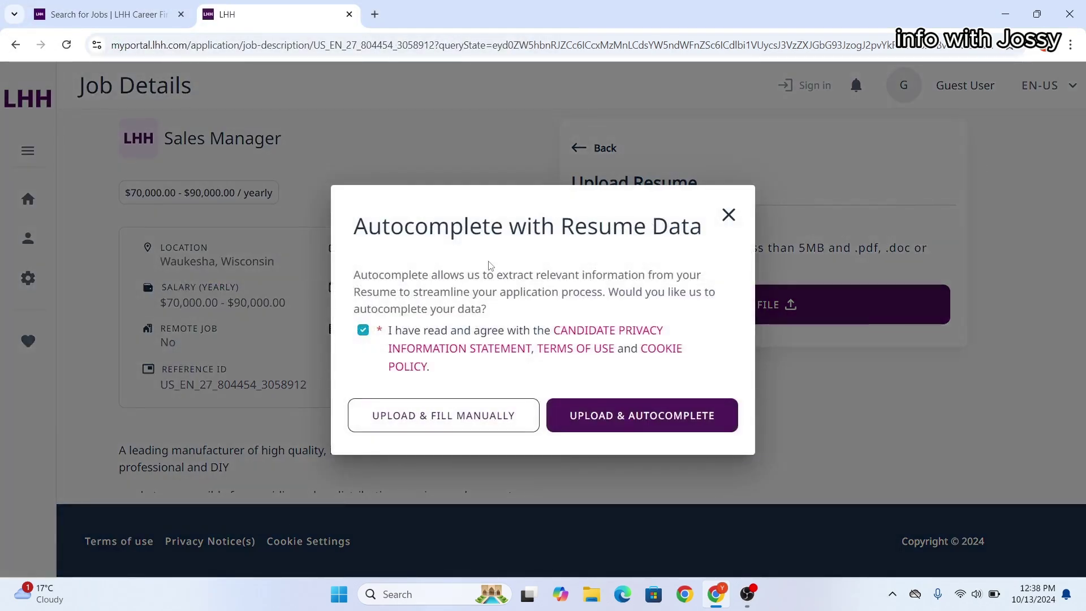
pyautogui.click(593, 423)
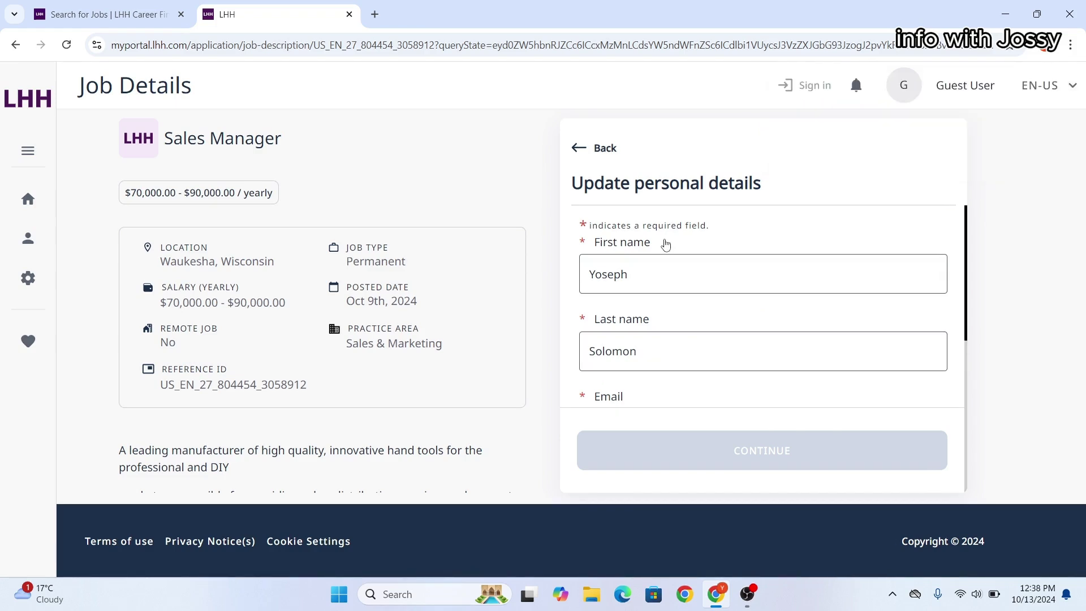
# Check the autocompleted personal details and fill in the zip code from the saved address suggestion
pyautogui.scroll(-1, 666, 243)
pyautogui.scroll(-2, 696, 284)
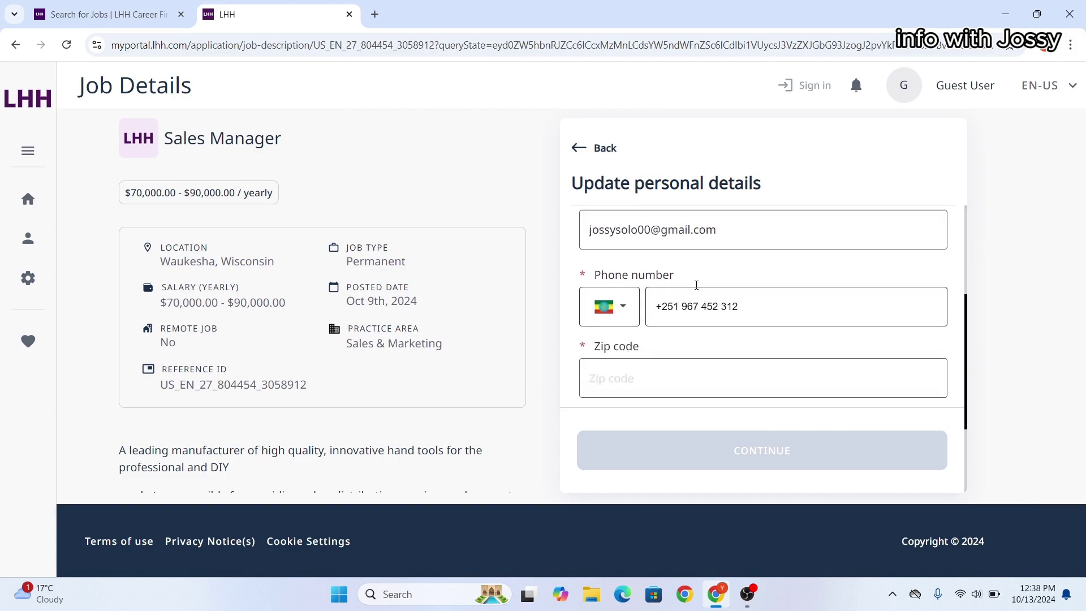
pyautogui.scroll(-2, 697, 289)
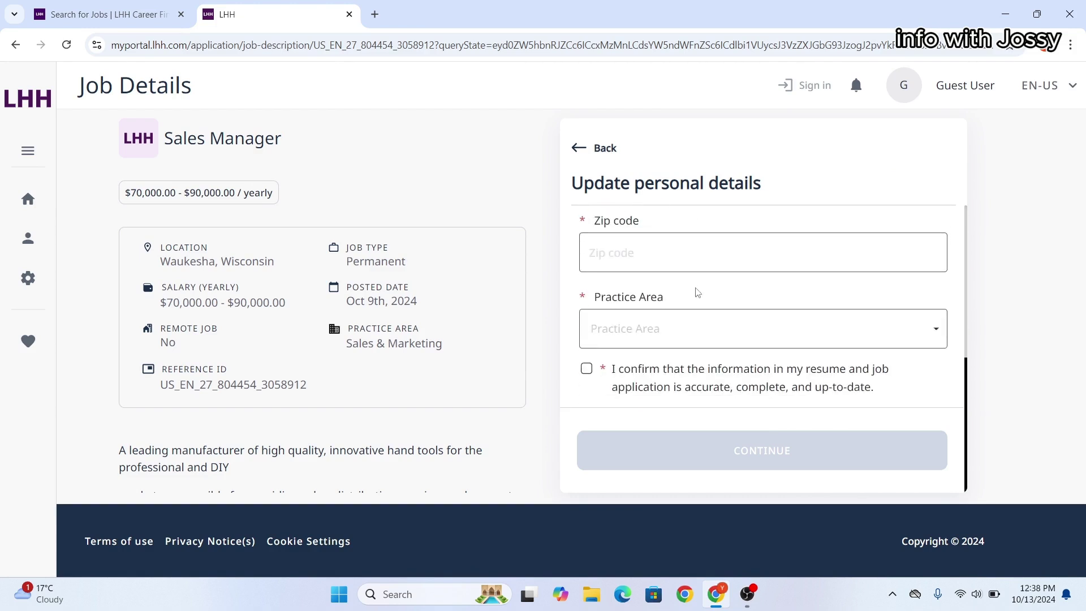
pyautogui.scroll(1, 697, 292)
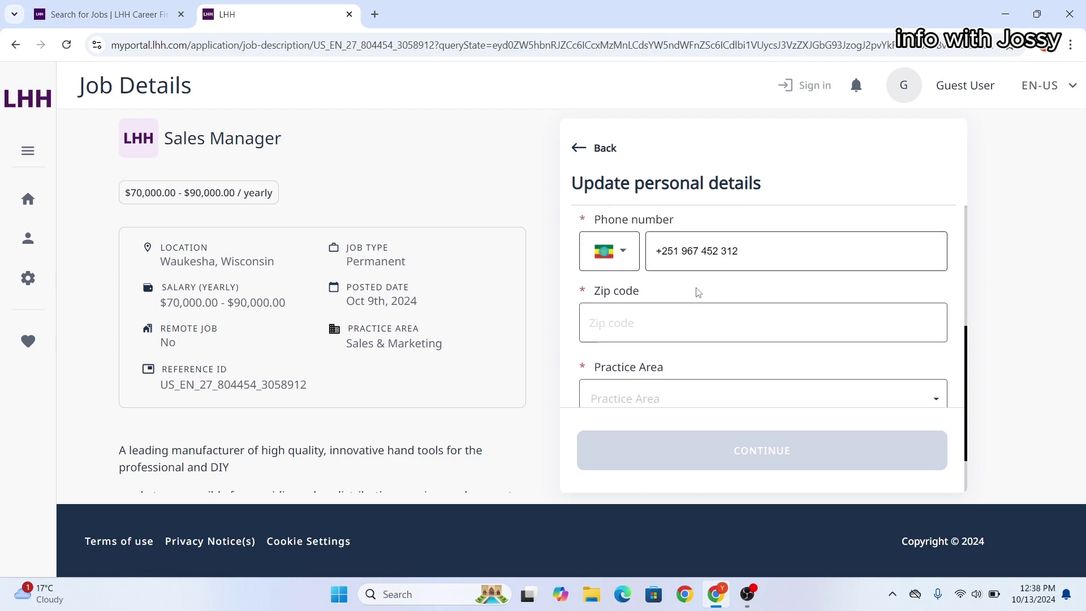
pyautogui.click(640, 315)
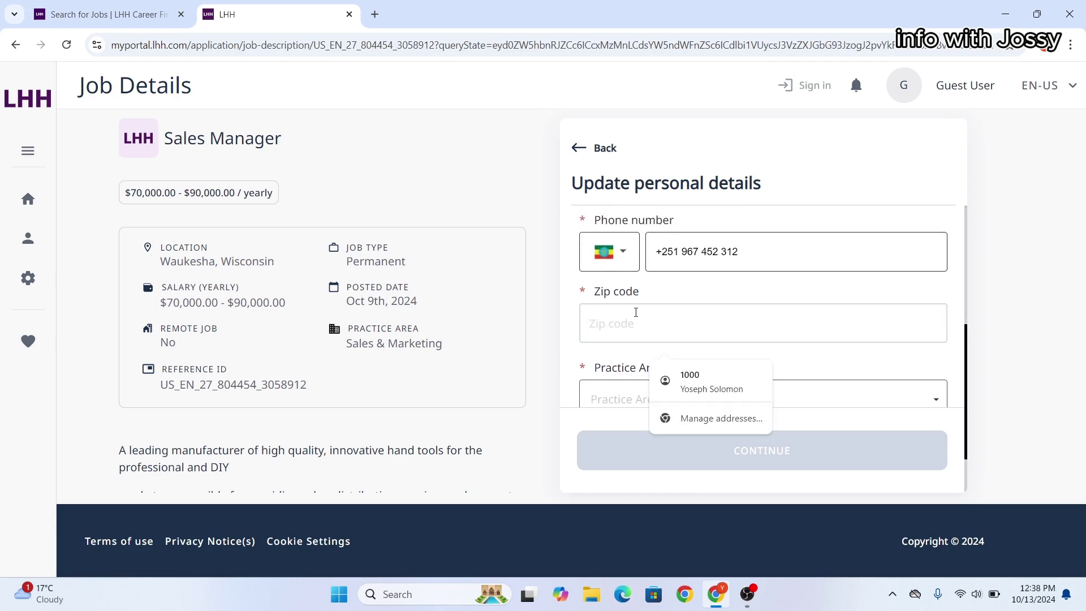
pyautogui.click(701, 376)
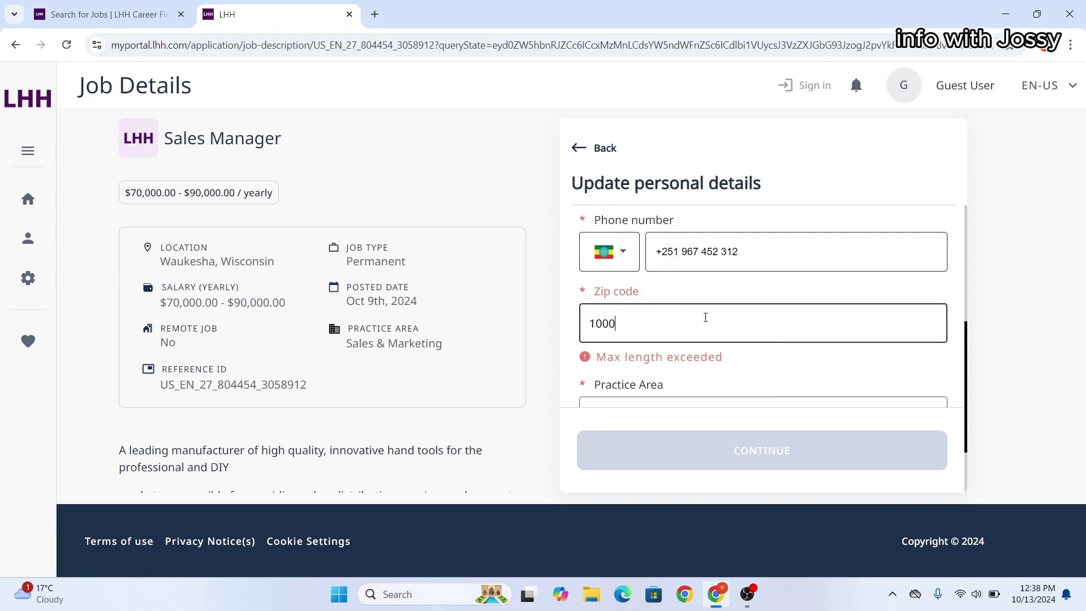
# Set the practice area to IT & Digital and confirm that the resume and application information is accurate, complete and up-to-date
pyautogui.scroll(-1, 705, 317)
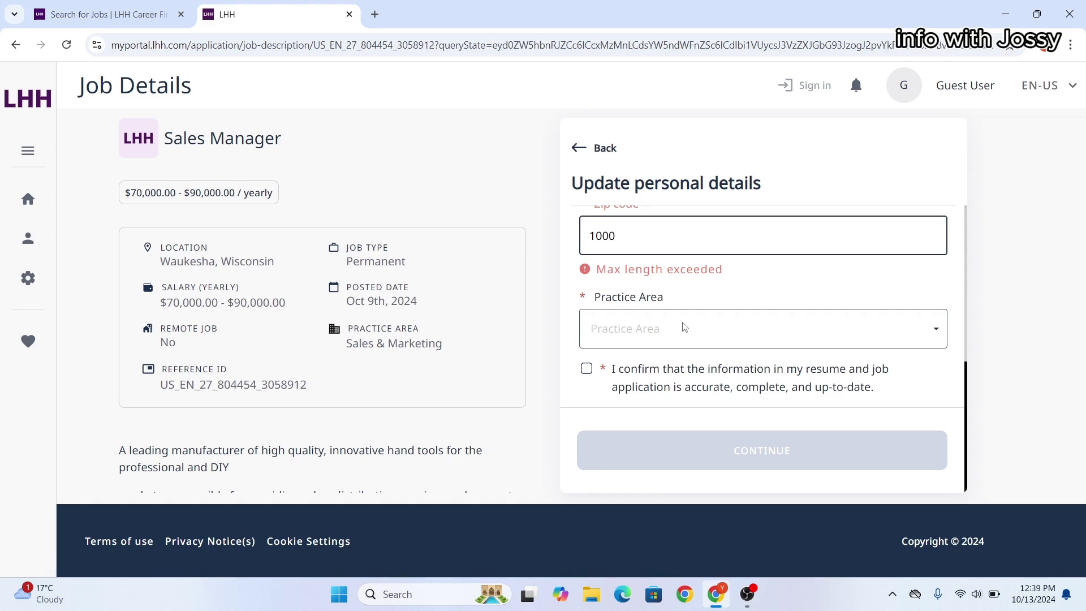
pyautogui.click(729, 333)
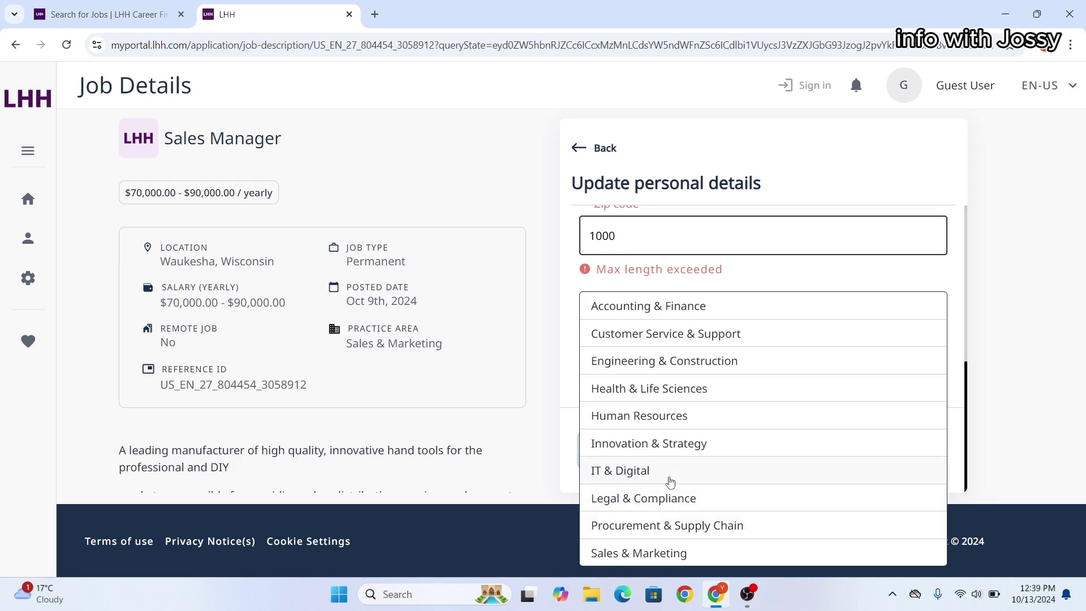
pyautogui.click(644, 478)
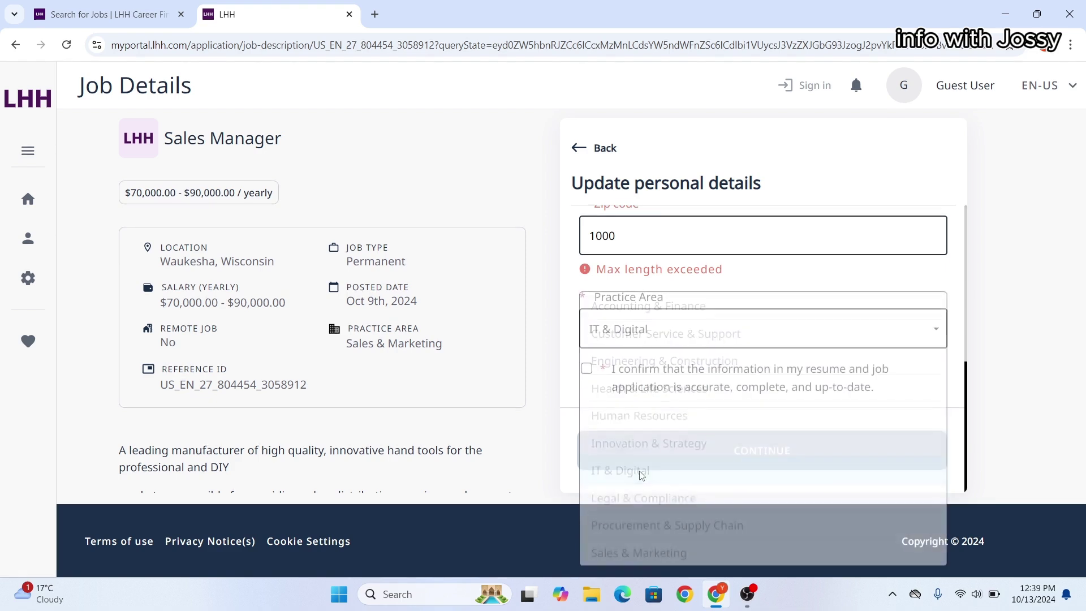
pyautogui.click(588, 369)
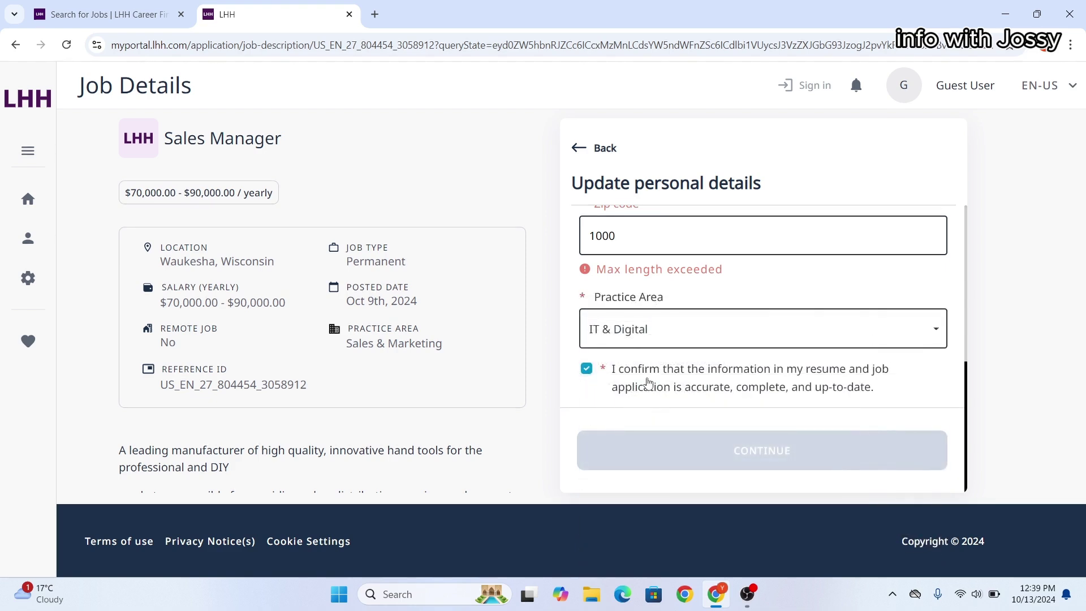
# Replace the zip code with a five-digit one and save the personal details to continue the application
pyautogui.scroll(1, 666, 388)
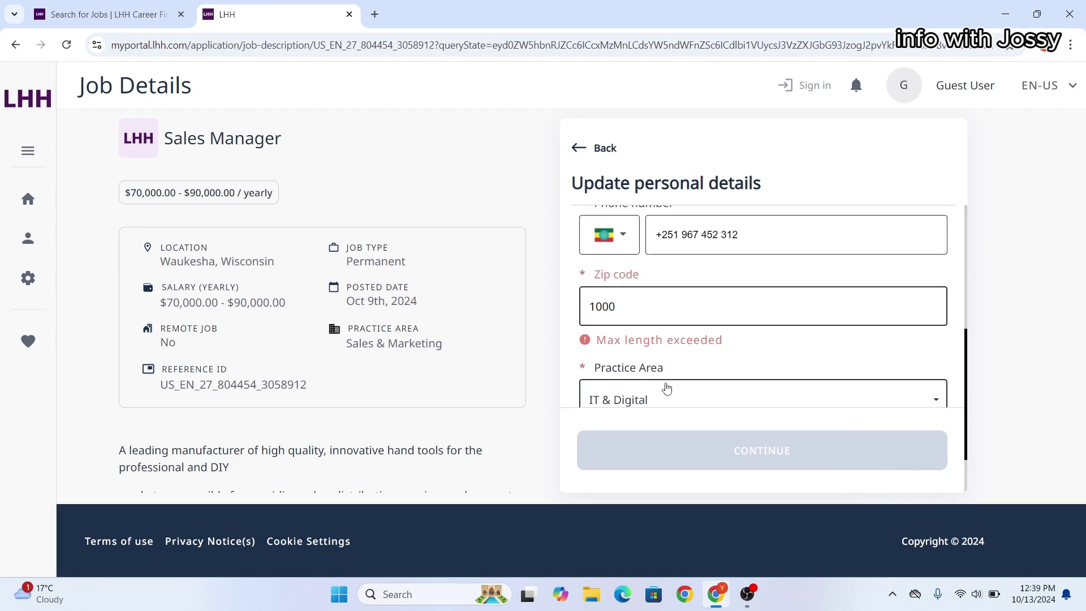
pyautogui.click(631, 309)
pyautogui.press('BackSpace')
pyautogui.press('BackSpace')
pyautogui.press('BackSpace')
pyautogui.press('BackSpace')
pyautogui.write('10000')
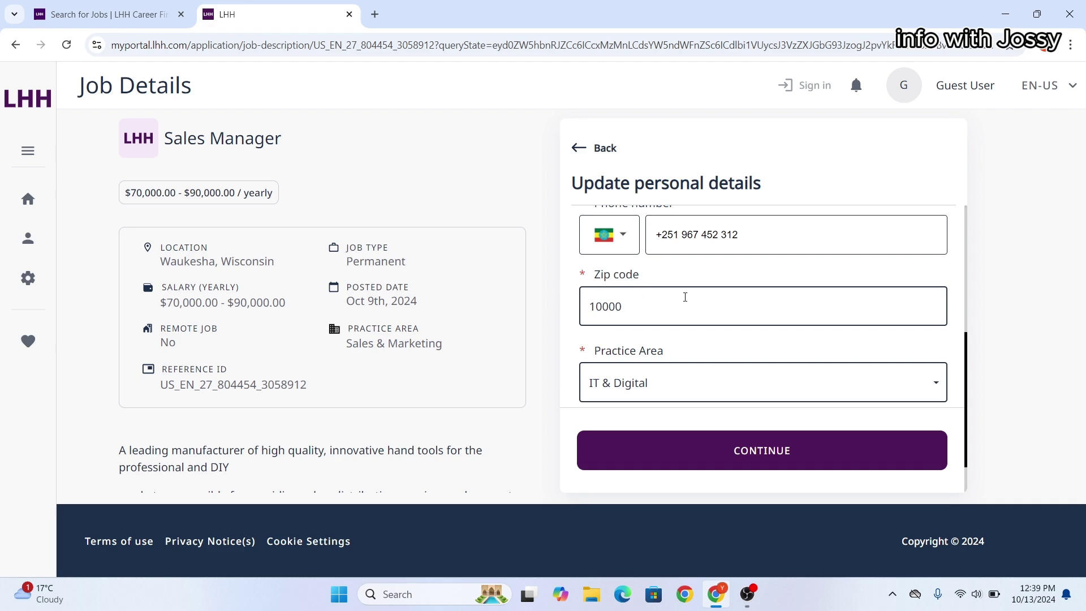
pyautogui.scroll(-1, 697, 303)
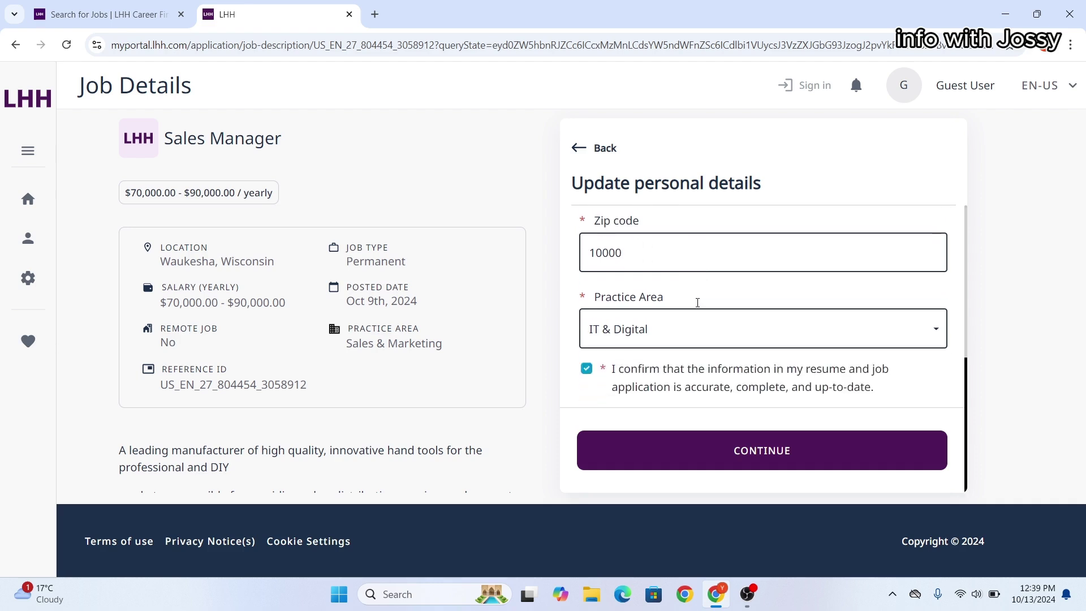
pyautogui.click(750, 450)
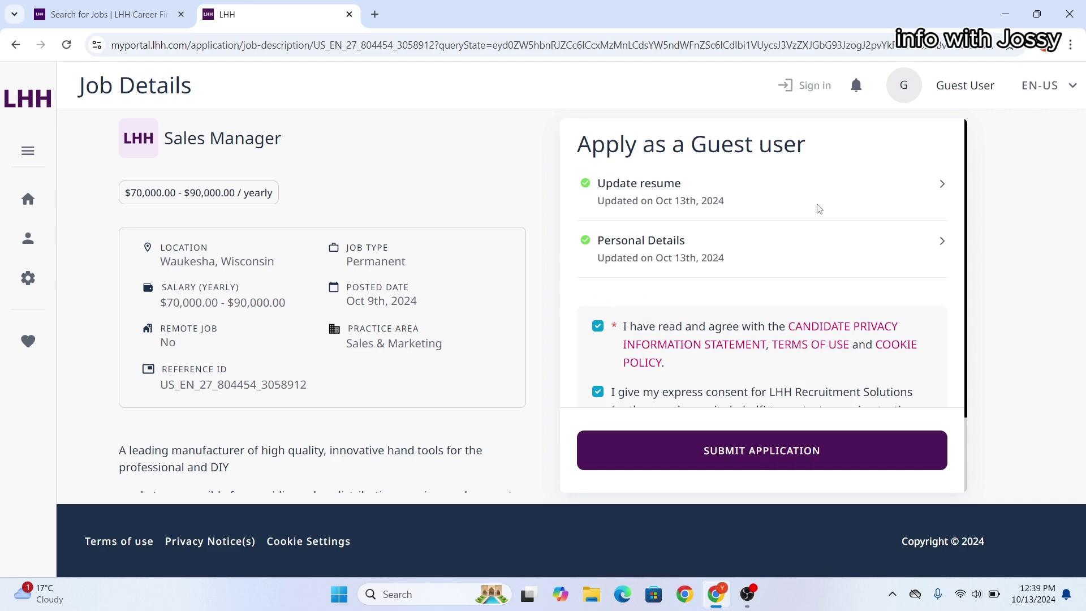
# Review and submit the guest application for the Sales Manager job, and choose to create an account now
pyautogui.scroll(-2, 783, 264)
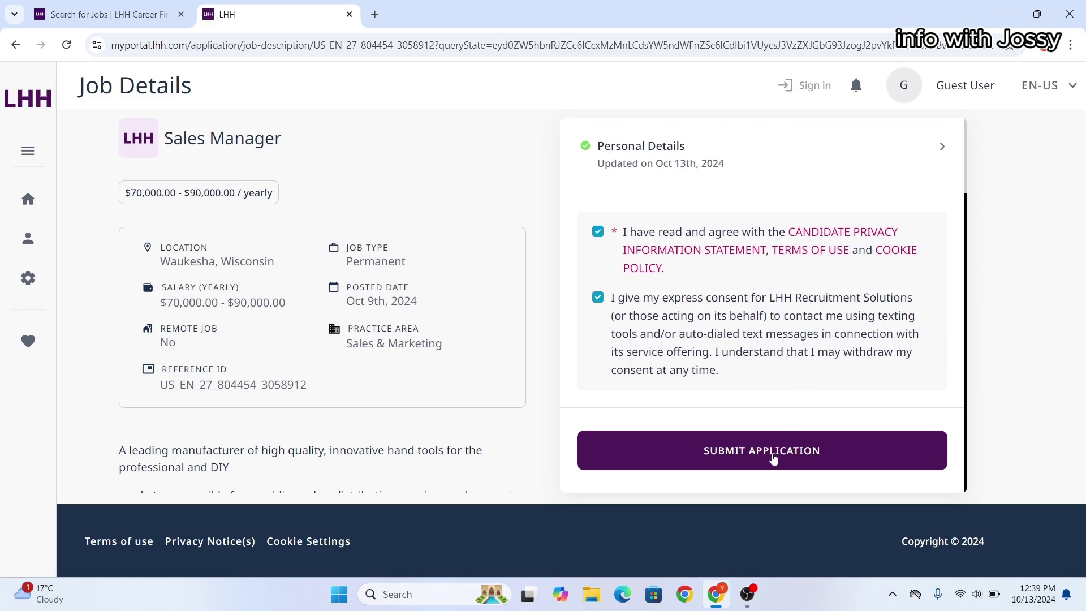
pyautogui.scroll(1, 778, 330)
pyautogui.scroll(1, 777, 329)
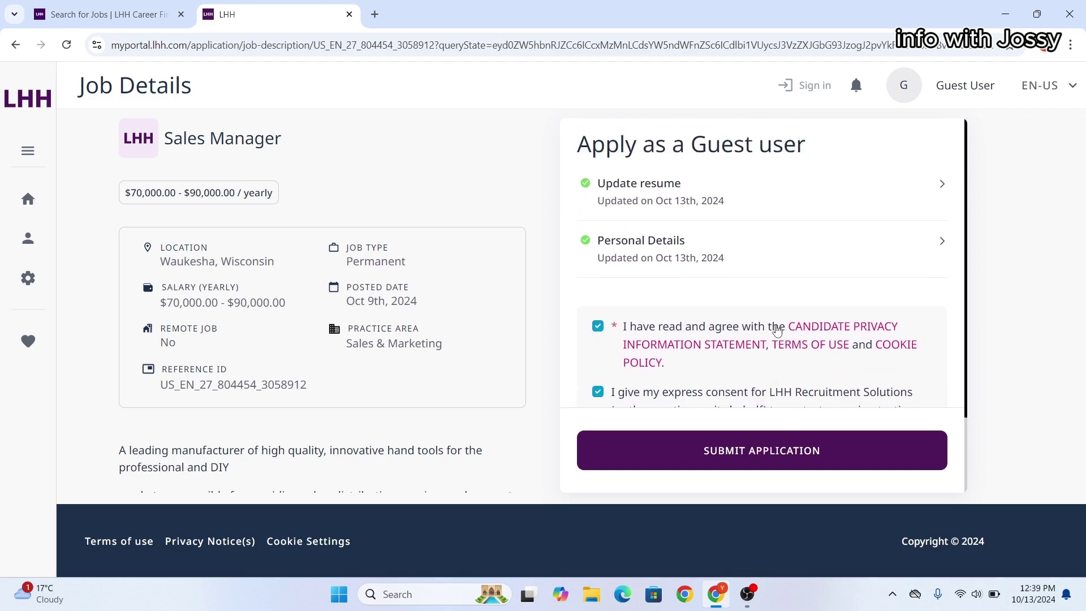
pyautogui.click(750, 453)
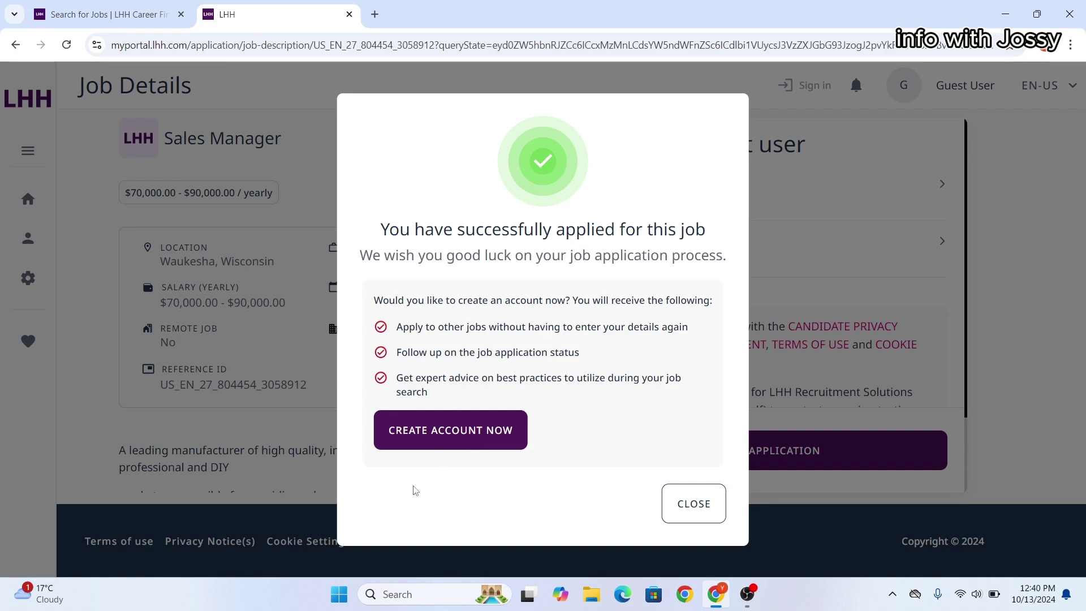
pyautogui.click(464, 432)
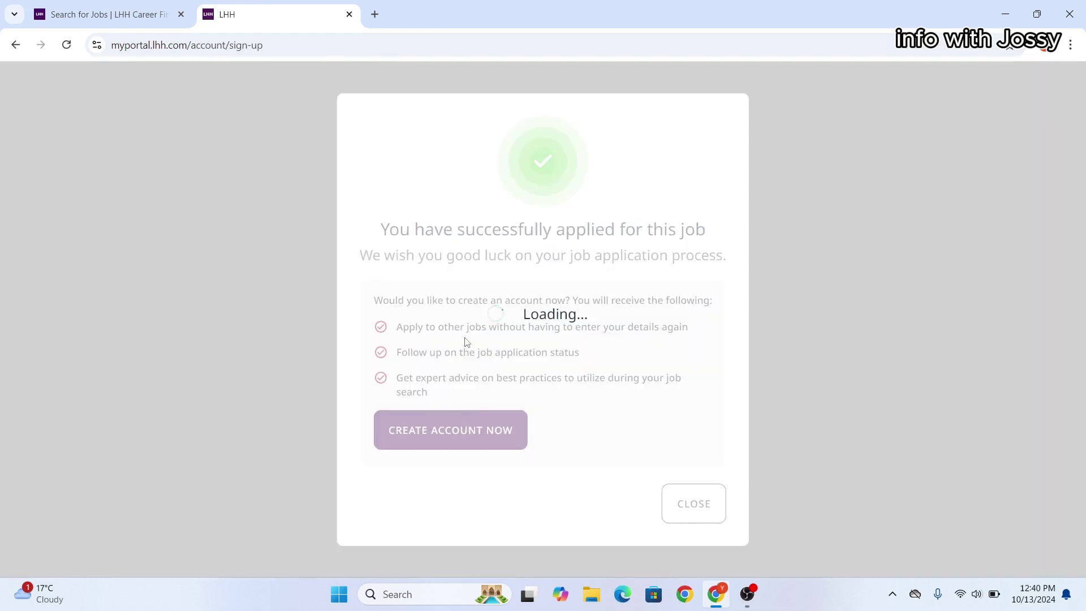